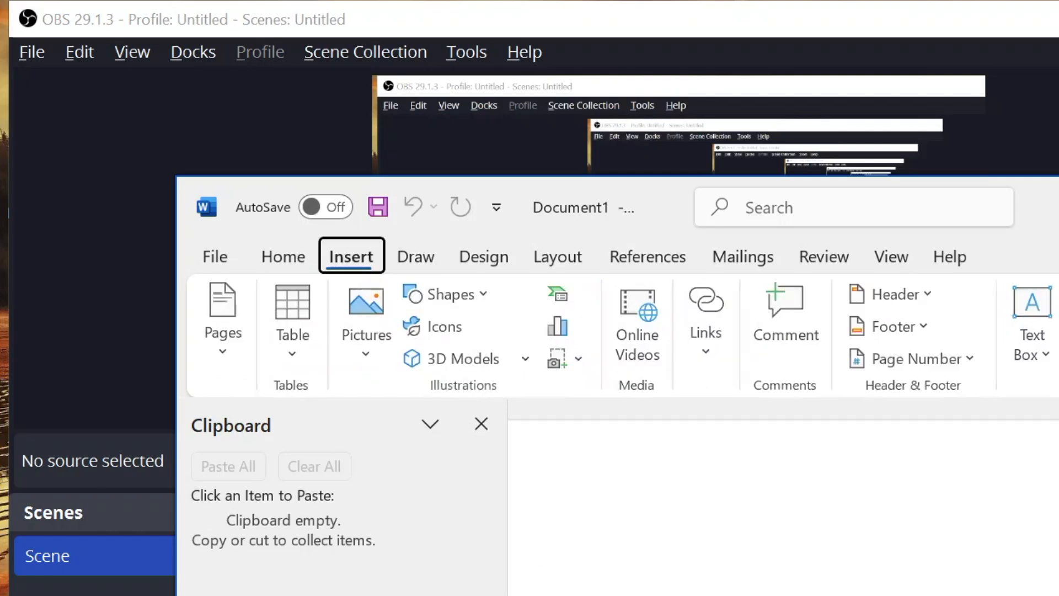
Insert a table with 4 columns and 4 rows into the blank document.
{"action": "key", "text": "t"}
{"action": "key", "text": "Escape"}
{"action": "key", "text": "Escape"}
{"action": "key", "text": "alt+n"}
{"action": "key", "text": "t"}
{"action": "key", "text": "i"}
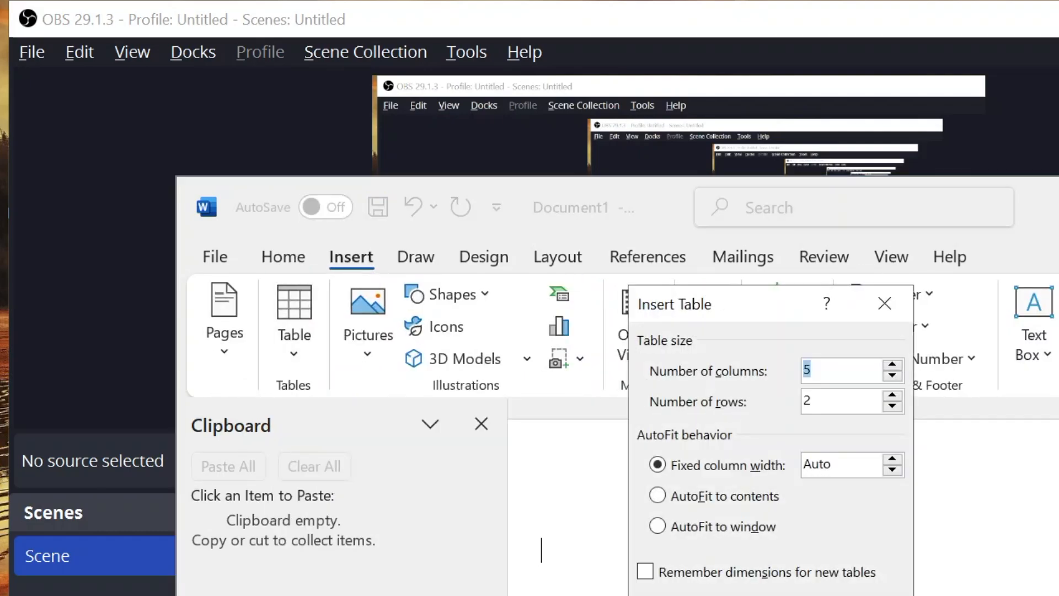
{"action": "key", "text": "Tab"}
{"action": "type", "text": "4"}
{"action": "key", "text": "shift+Tab"}
{"action": "type", "text": "4"}
{"action": "key", "text": "Return"}
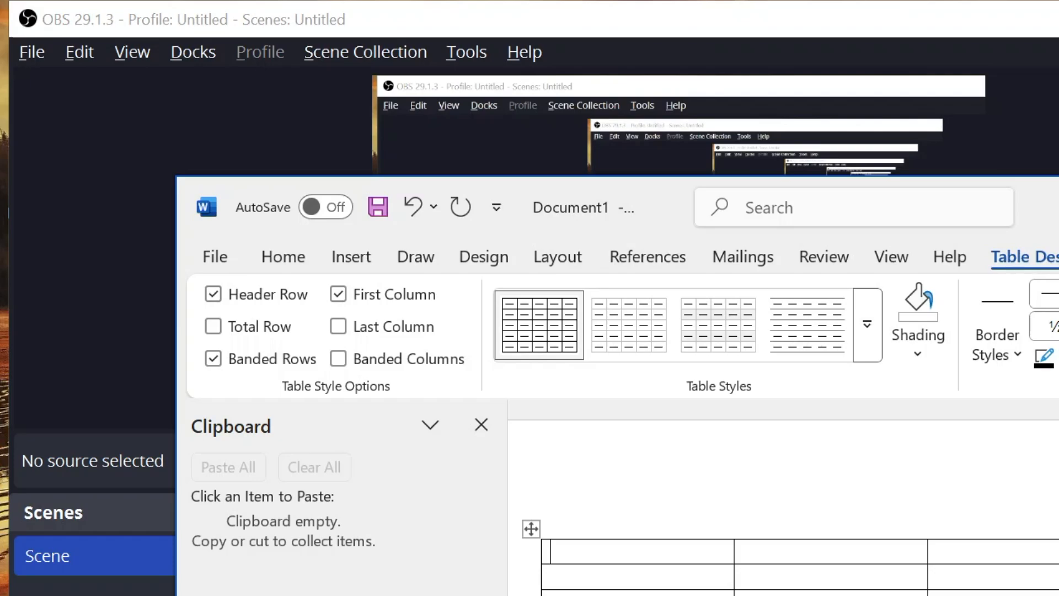
Fill the first three cells of the table's first row with 23, 23 and 21.
{"action": "key", "text": "Down"}
{"action": "key", "text": "Up"}
{"action": "key", "text": "Right"}
{"action": "key", "text": "Left"}
{"action": "type", "text": "23"}
{"action": "key", "text": "Right"}
{"action": "type", "text": "23"}
{"action": "key", "text": "Right"}
{"action": "type", "text": "21"}
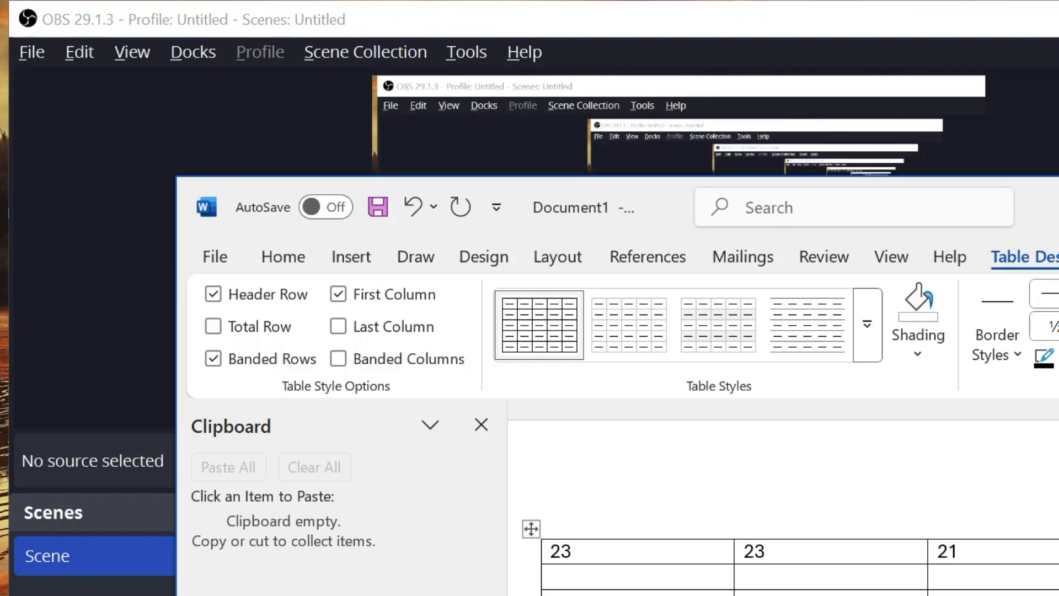
Open the Formula dialog for the table to total the first row's numbers.
{"action": "key", "text": "alt"}
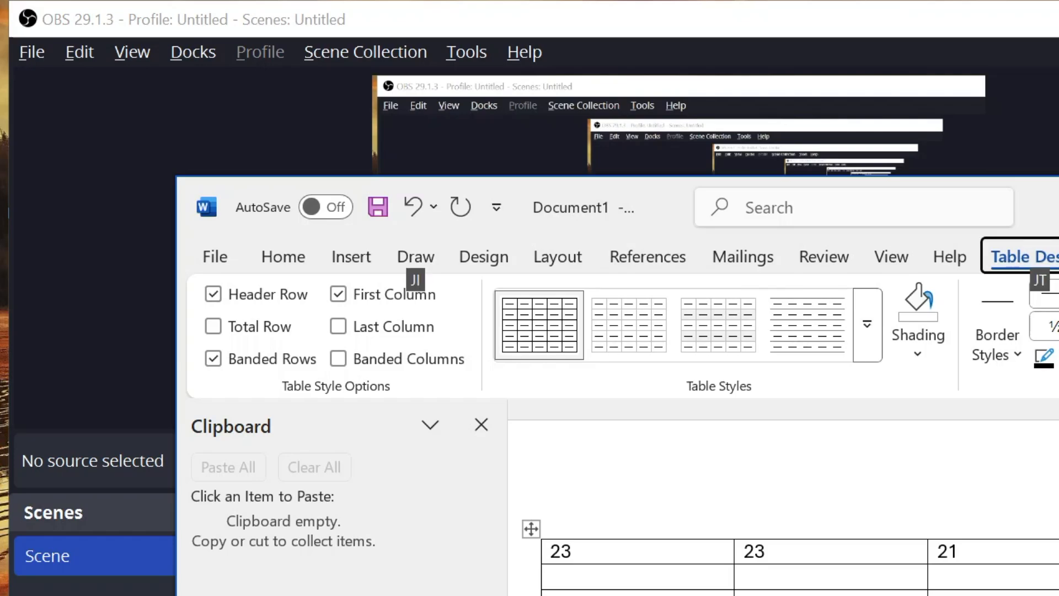
{"action": "key", "text": "j"}
{"action": "key", "text": "l"}
{"action": "key", "text": "Down"}
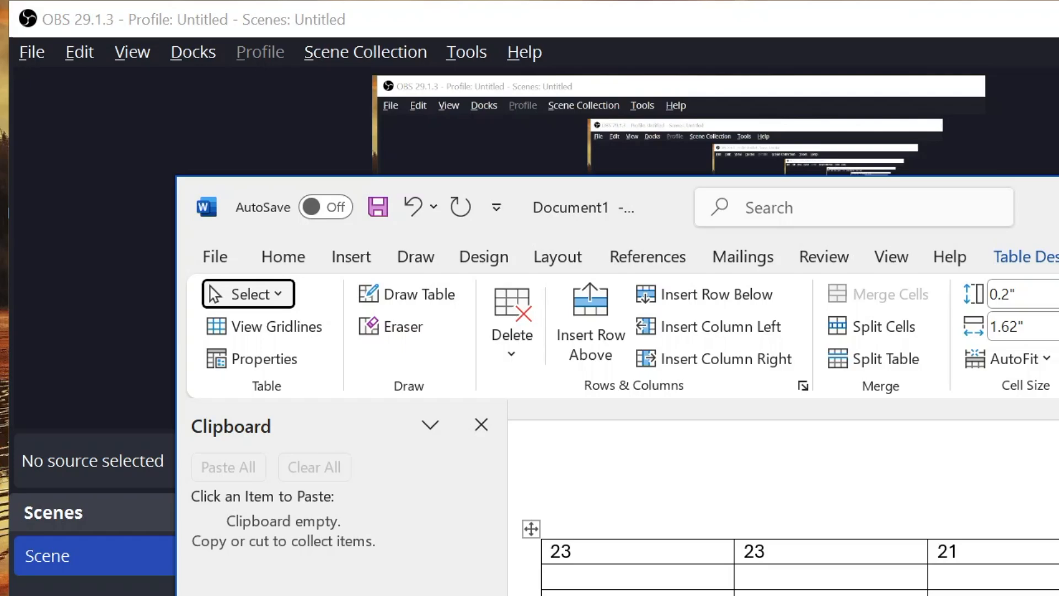
{"action": "key", "text": "Escape"}
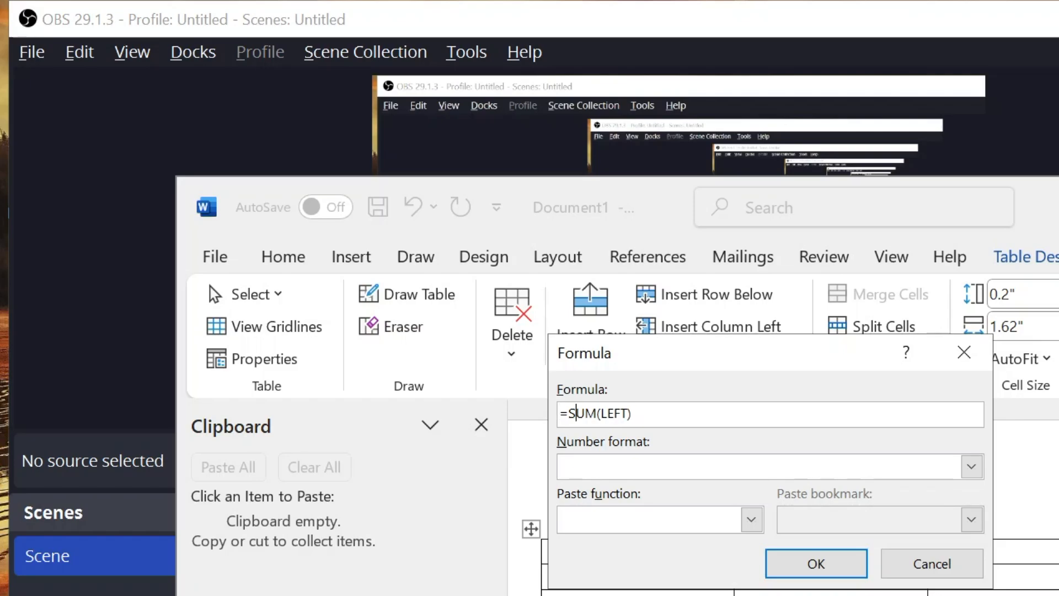
Read through the proposed formula character by character to check its function and cell range.
{"action": "key", "text": "Right"}
{"action": "key", "text": "Right"}
{"action": "key", "text": "Right"}
{"action": "key", "text": "Right"}
{"action": "key", "text": "Right"}
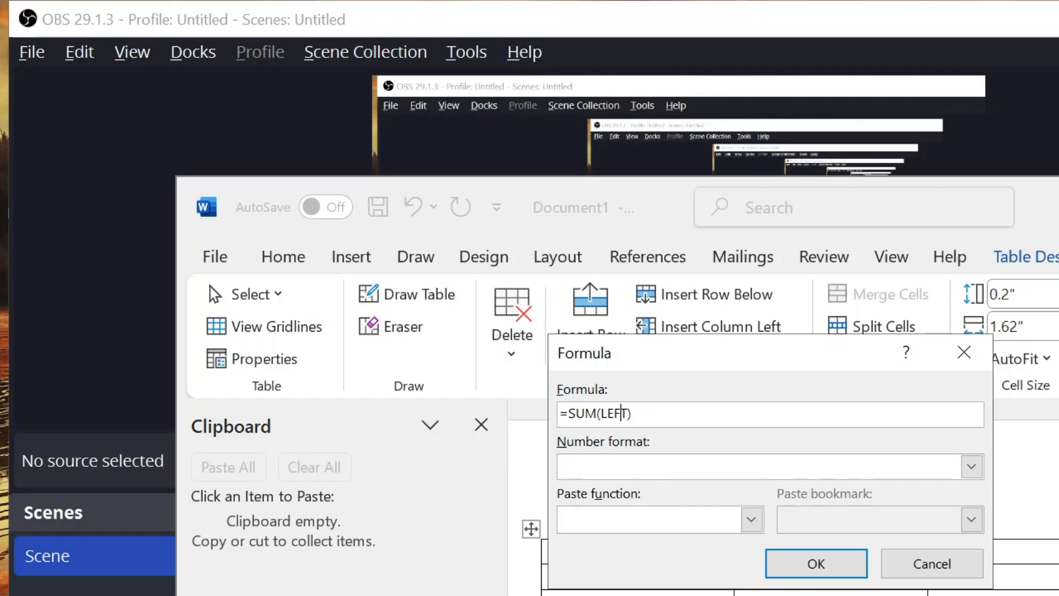
{"action": "key", "text": "Left"}
{"action": "key", "text": "Right"}
{"action": "key", "text": "Right"}
{"action": "key", "text": "Right"}
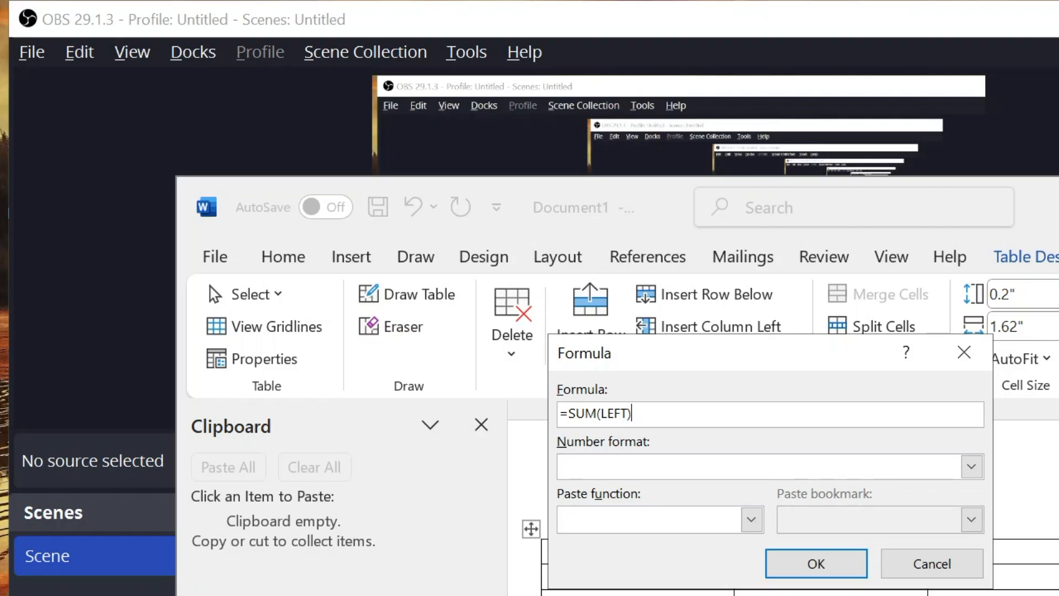
Insert the formula =SUM(LEFT), leaving the number format and paste function empty.
{"action": "key", "text": "Tab"}
{"action": "key", "text": "Tab"}
{"action": "key", "text": "Tab"}
{"action": "key", "text": "Return"}
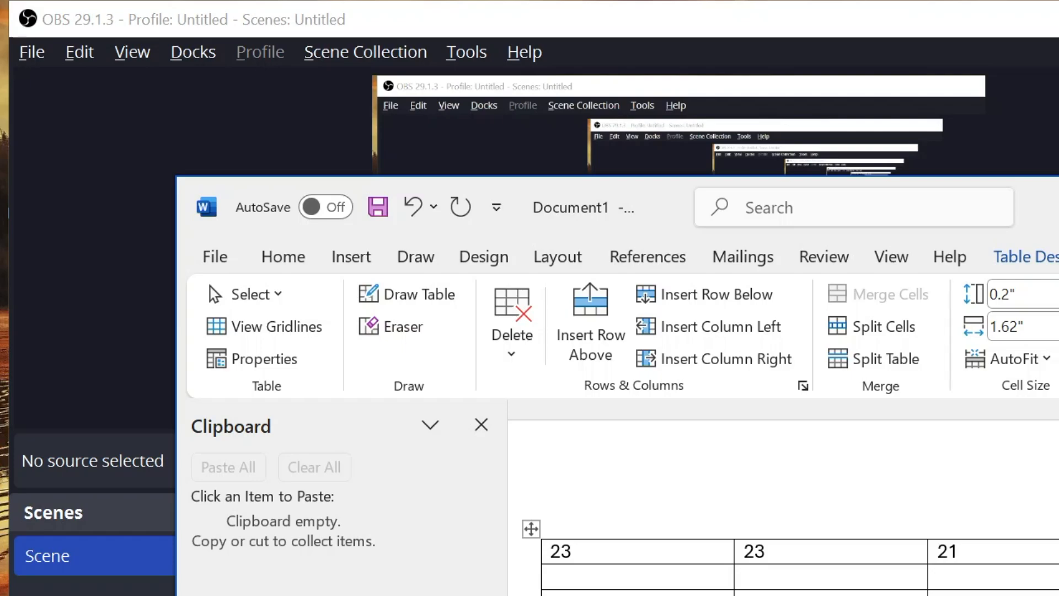
Insert the formula =SUM(ABOVE) into a table cell to total the column's numbers.
{"action": "key", "text": "alt+j"}
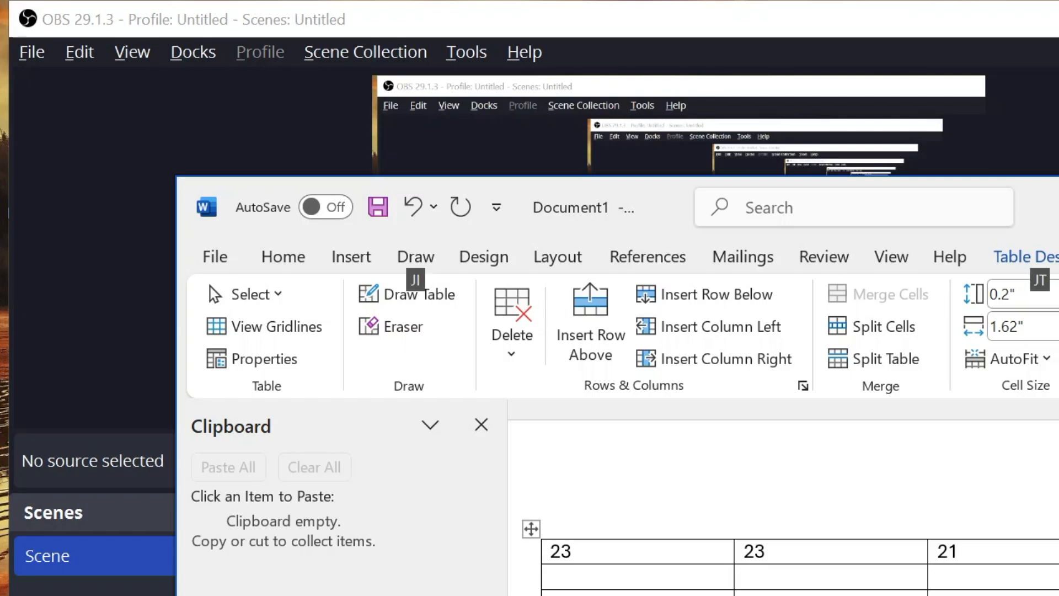
{"action": "key", "text": "l"}
{"action": "key", "text": "Tab"}
{"action": "key", "text": "Tab"}
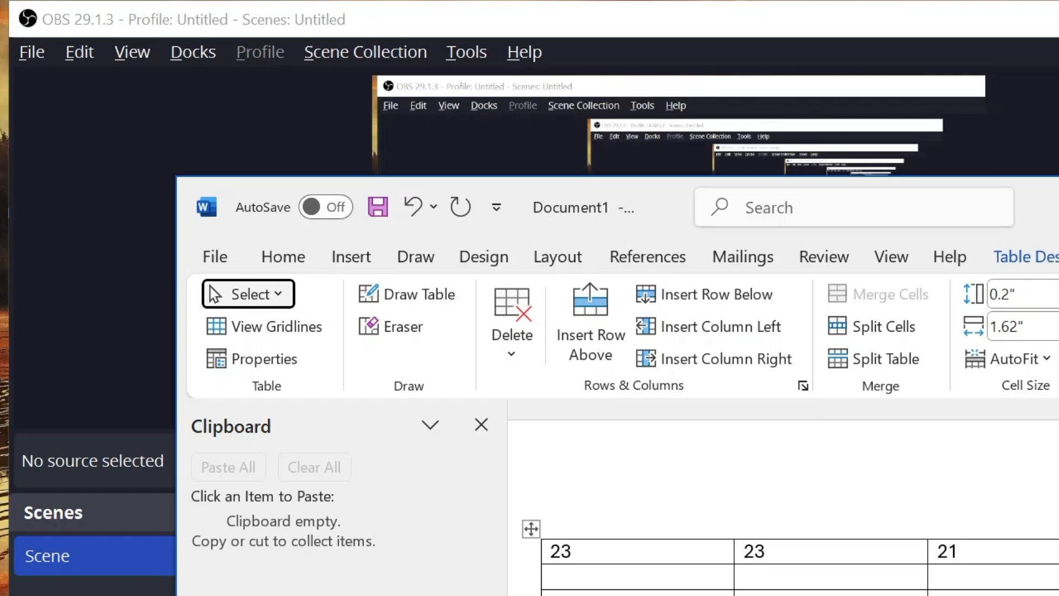
{"action": "key", "text": "Escape"}
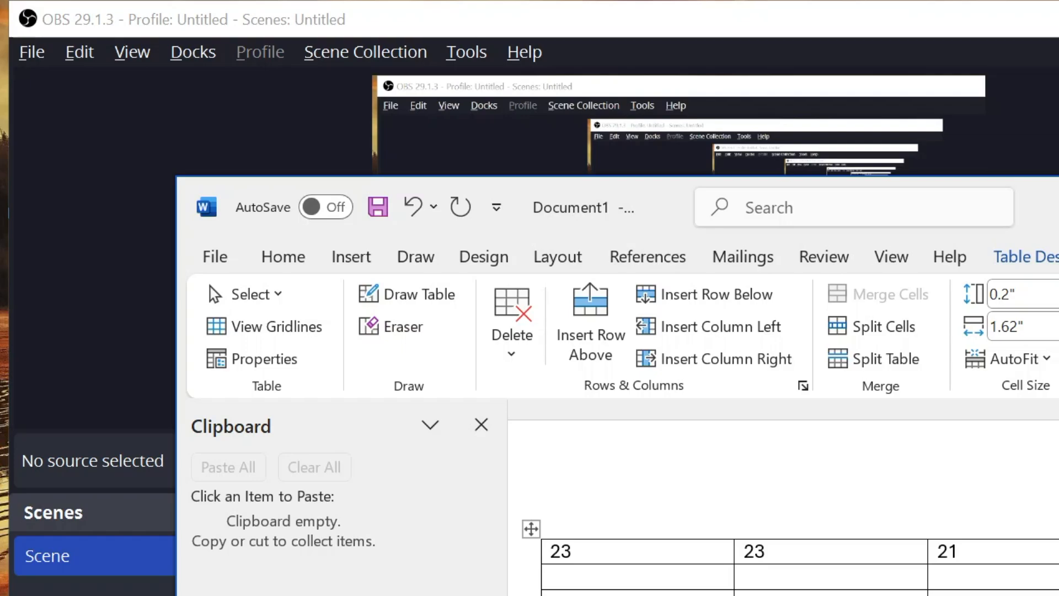
{"action": "key", "text": "Return"}
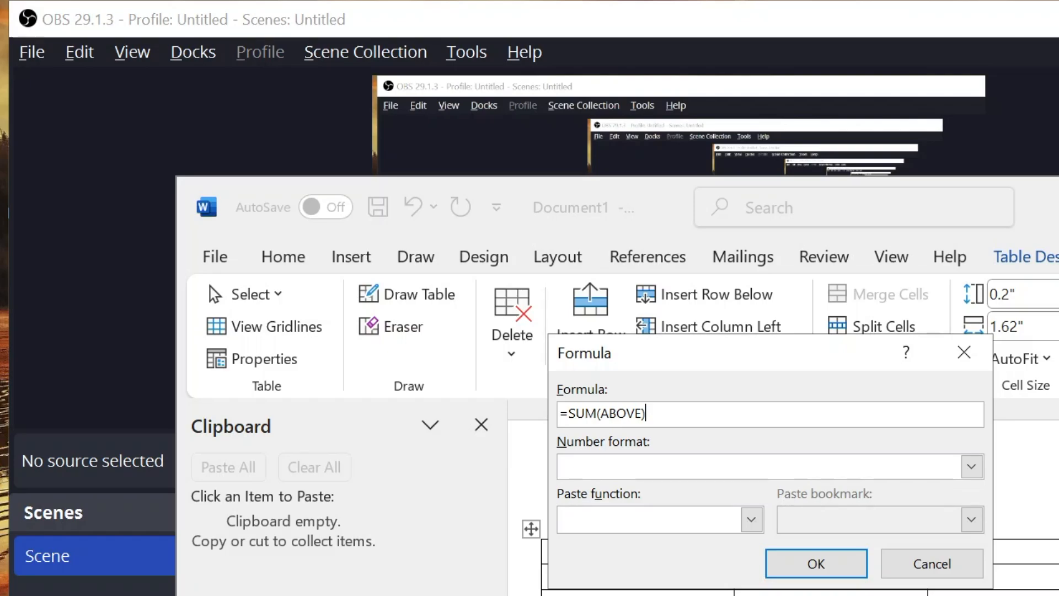
{"action": "key", "text": "Return"}
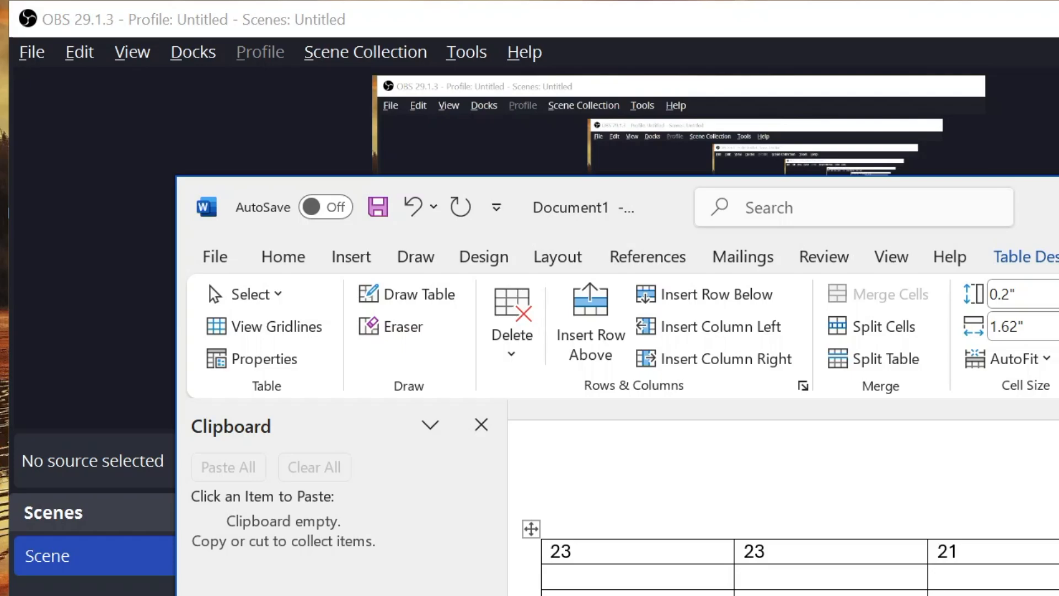
Replace the value in the table's first cell with 42, then switch to OBS.
{"action": "key", "text": "Delete"}
{"action": "key", "text": "Delete"}
{"action": "type", "text": "42"}
{"action": "key", "text": "Tab"}
{"action": "key", "text": "Tab"}
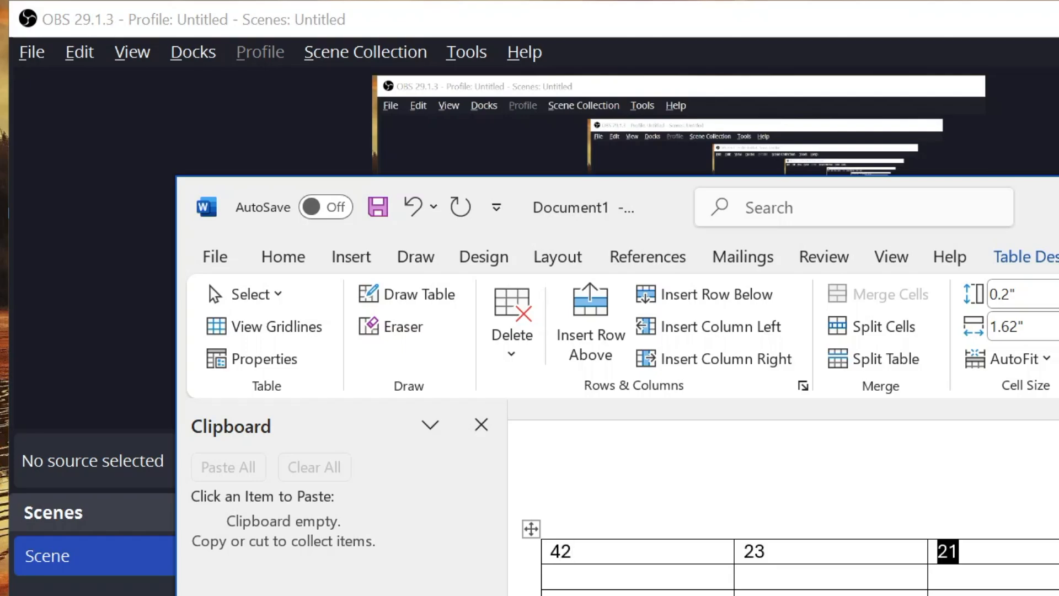
{"action": "key", "text": "Tab"}
{"action": "key", "text": "alt+Tab"}
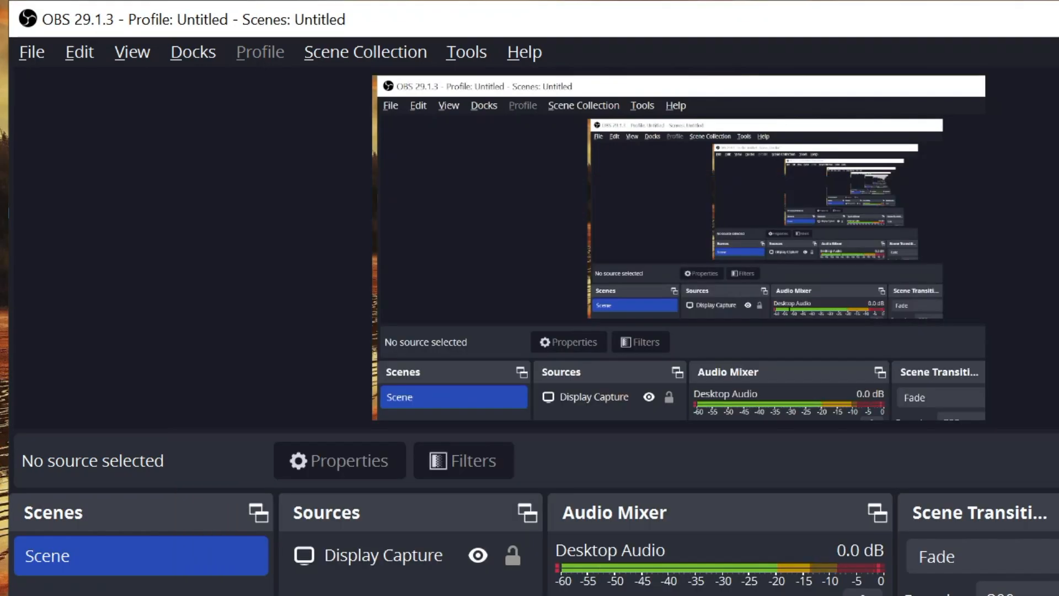